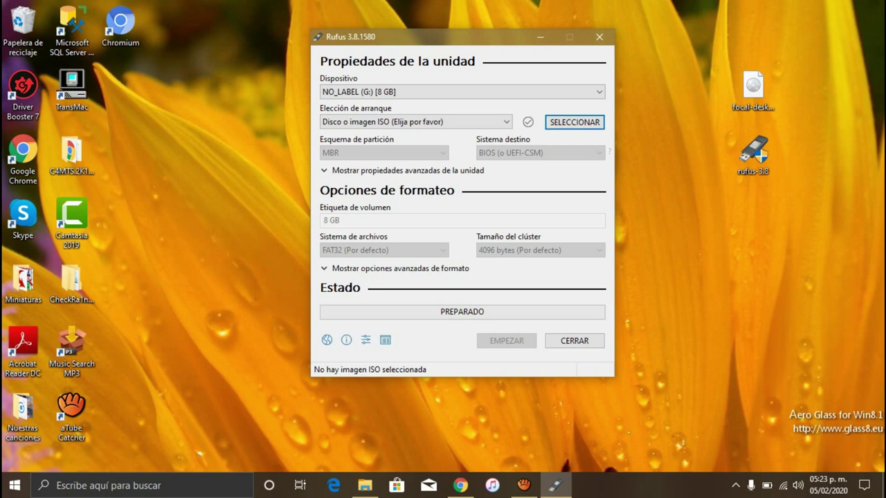
- Move the Rufus window aside and place the rufus-3.8 and focal-desktop-amd64 icons next to each other on the free desktop area
left_click_drag(415, 37, 272, 59)
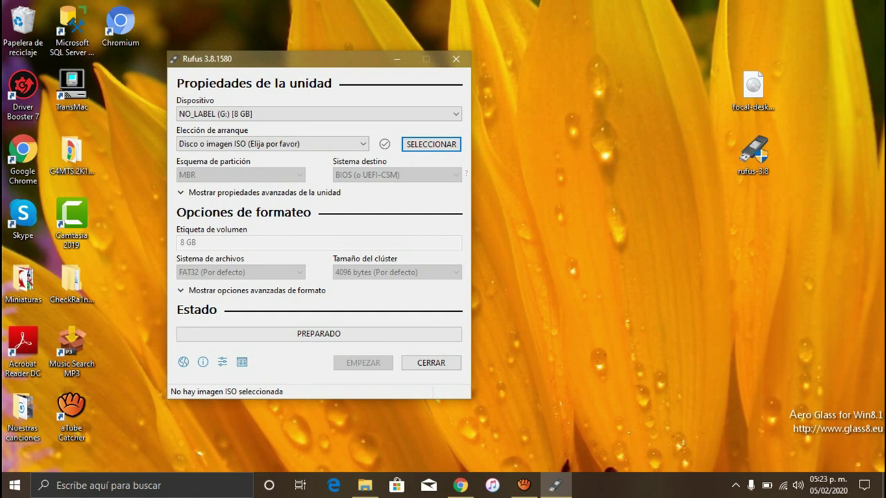
left_click(733, 172)
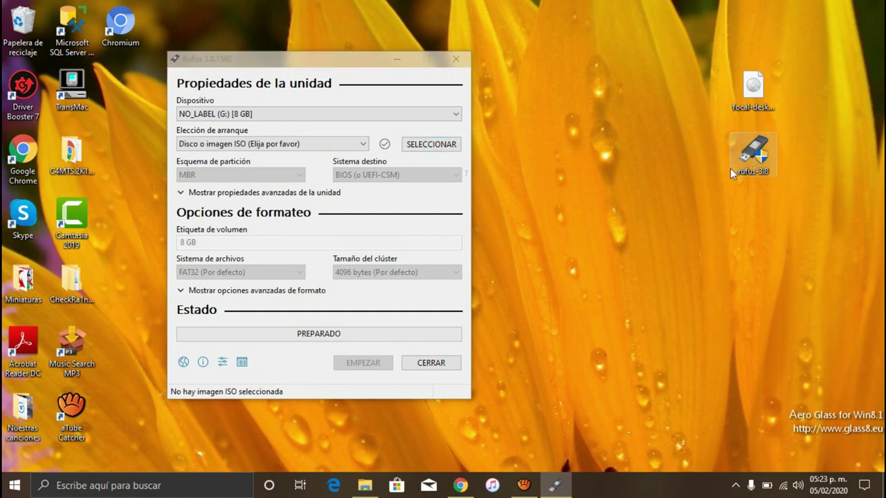
left_click_drag(734, 172, 637, 234)
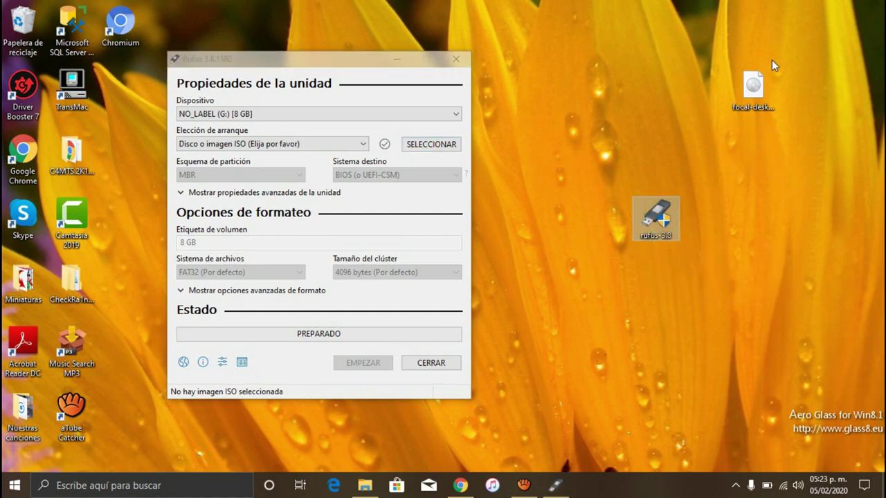
left_click_drag(753, 93, 595, 226)
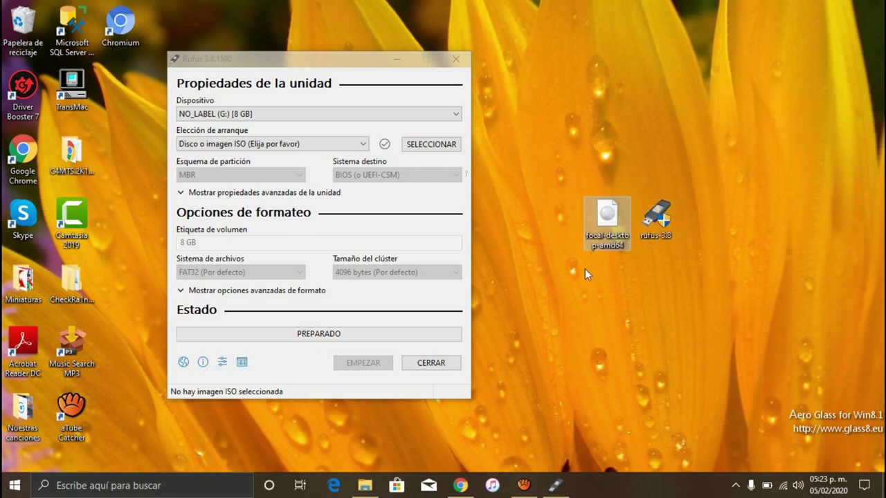
- Keep the boot selection on disk or ISO image and load focal-desktop-amd64 from the Escritorio folder
left_click(320, 54)
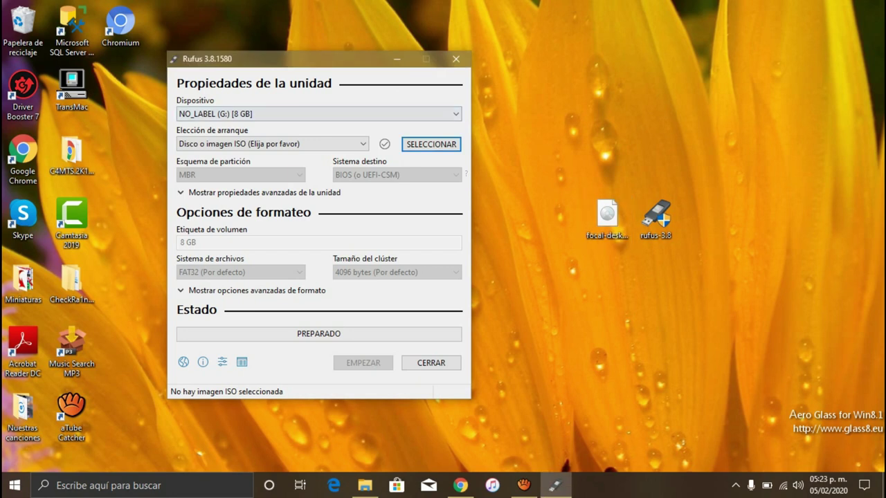
left_click(270, 144)
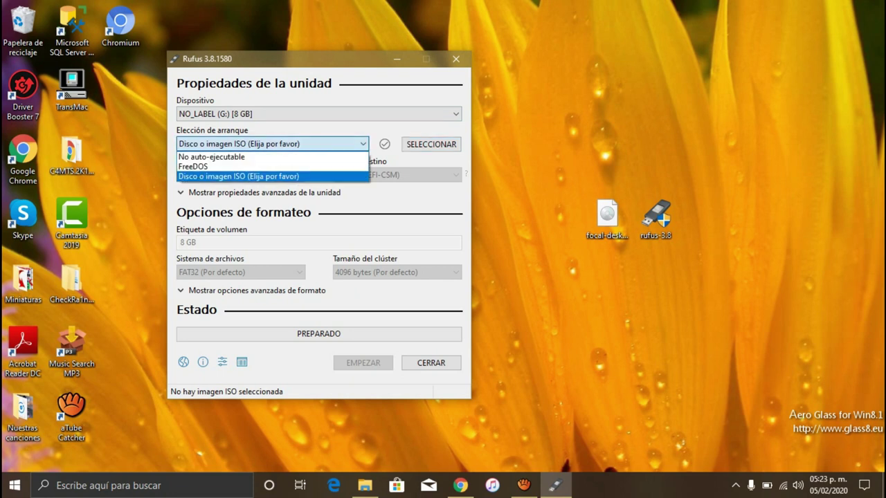
key("Return")
key("Tab")
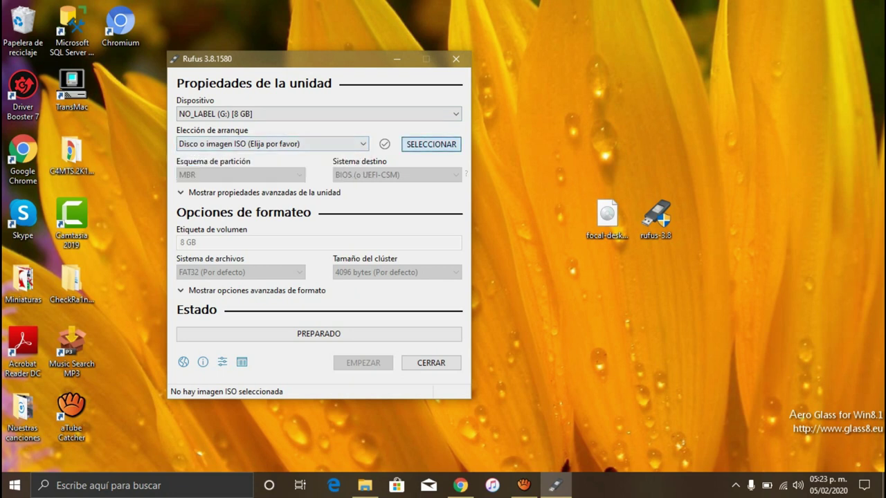
key("Return")
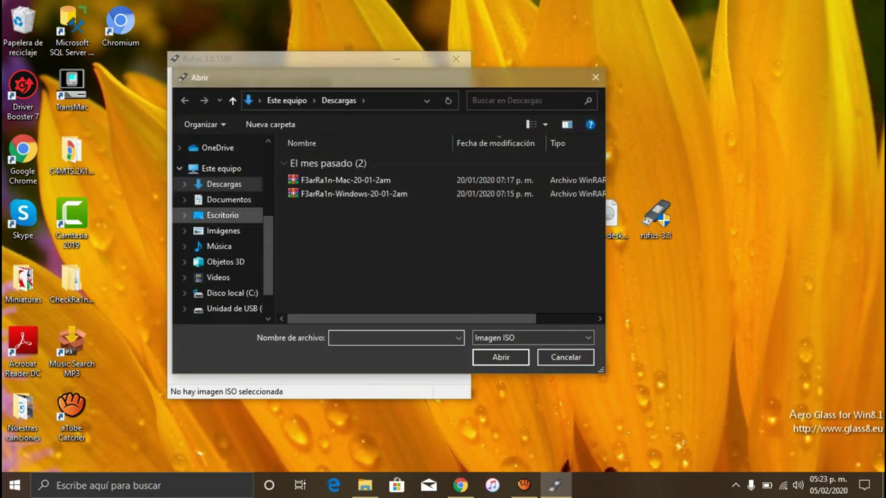
left_click(222, 215)
left_click(319, 267)
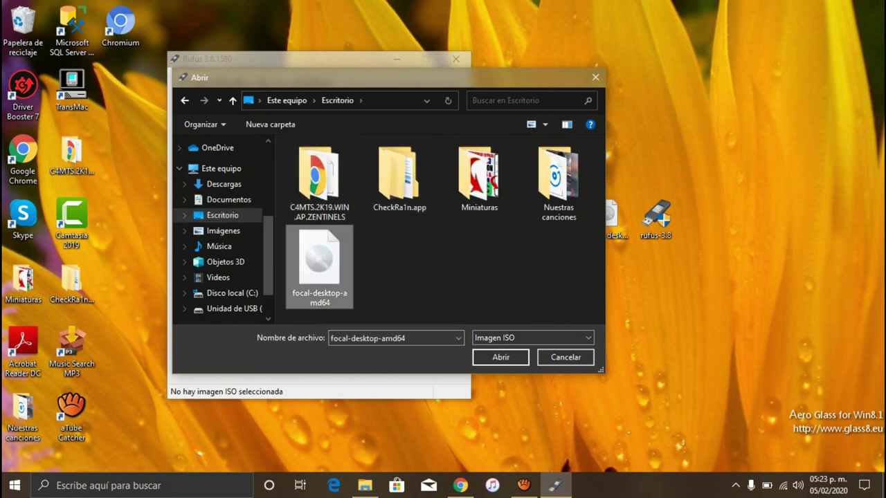
key("Return")
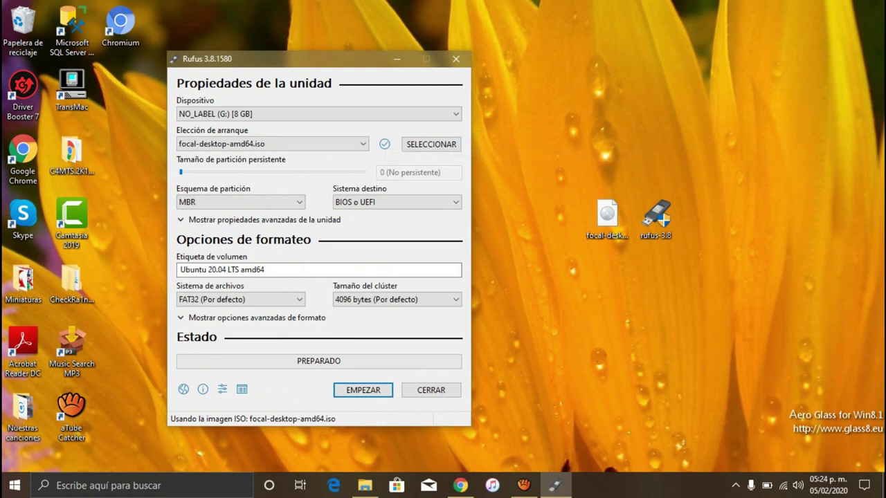
left_click(397, 202)
left_click(387, 211)
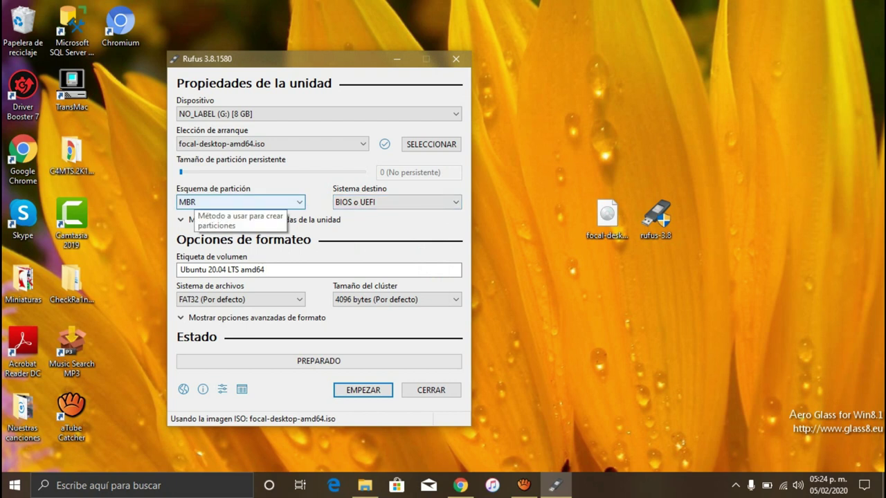
left_click_drag(209, 270, 264, 270)
key("Right")
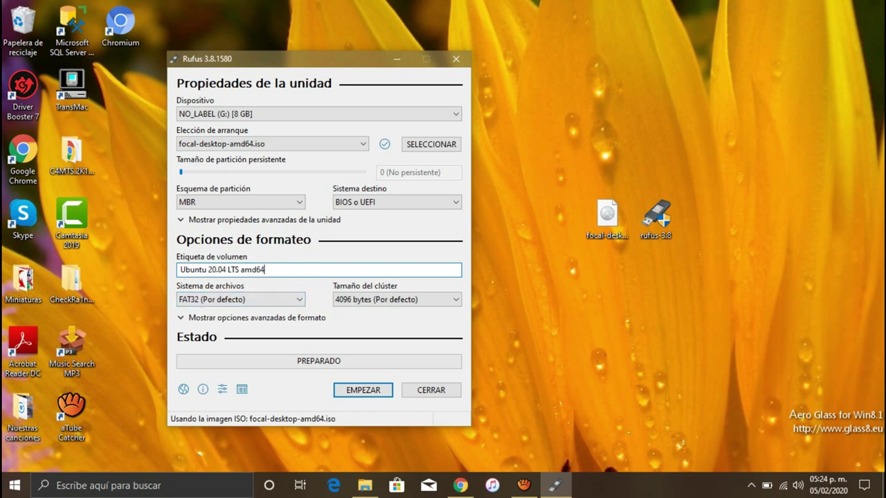
- Start writing the drive, accepting the Syslinux file download, the recommended ISO image mode and the erasure of all data on G:
key("Return")
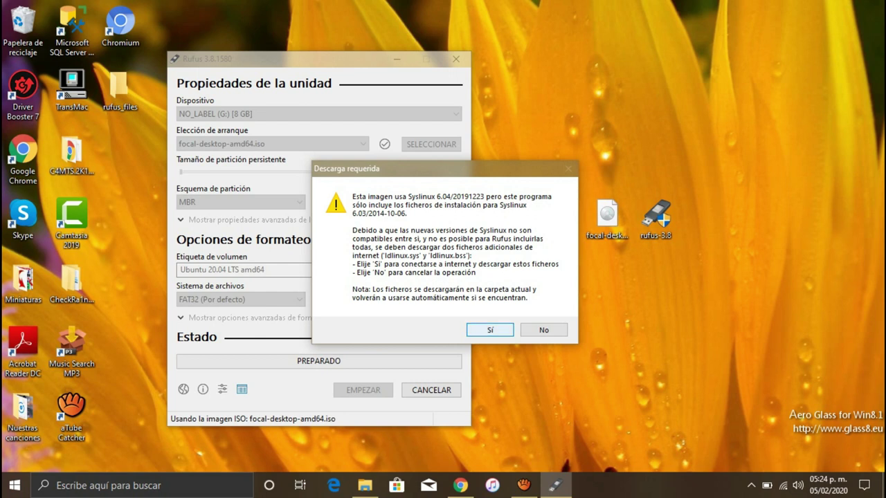
left_click(484, 329)
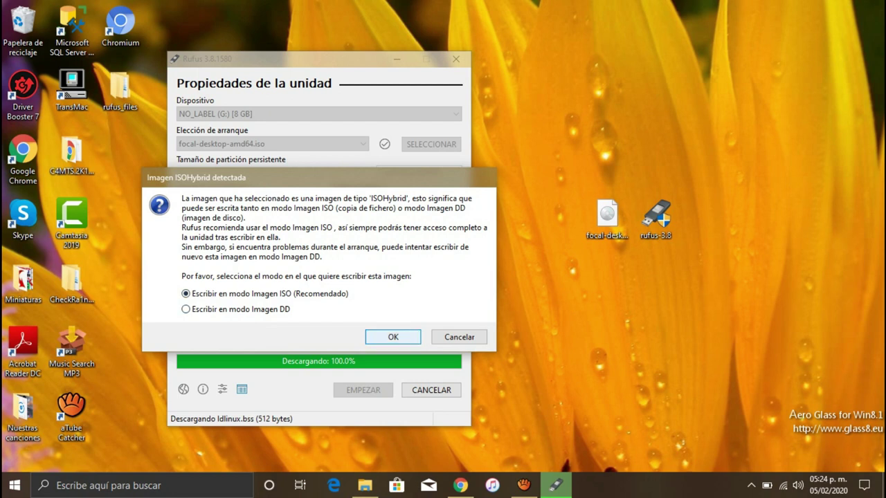
key("Return")
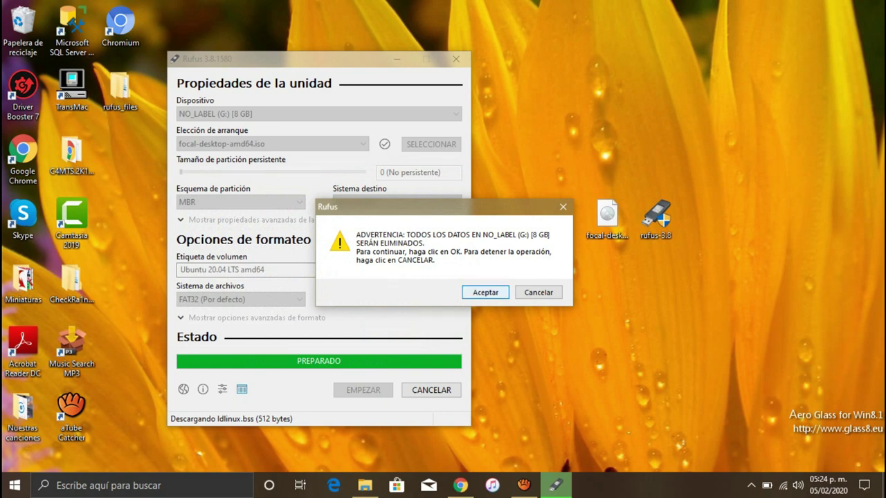
key("Return")
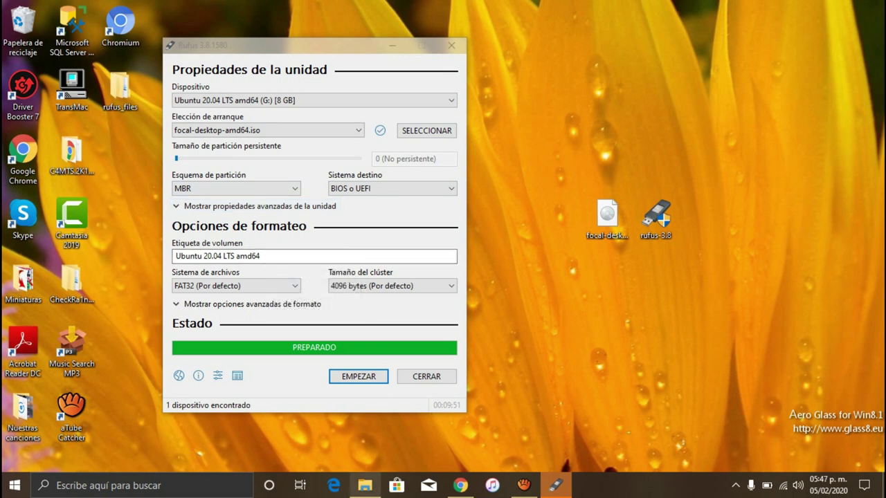
- Inspect the files on the UBUNTU 20_0 (G:) drive in File Explorer and close its window
left_click(372, 487)
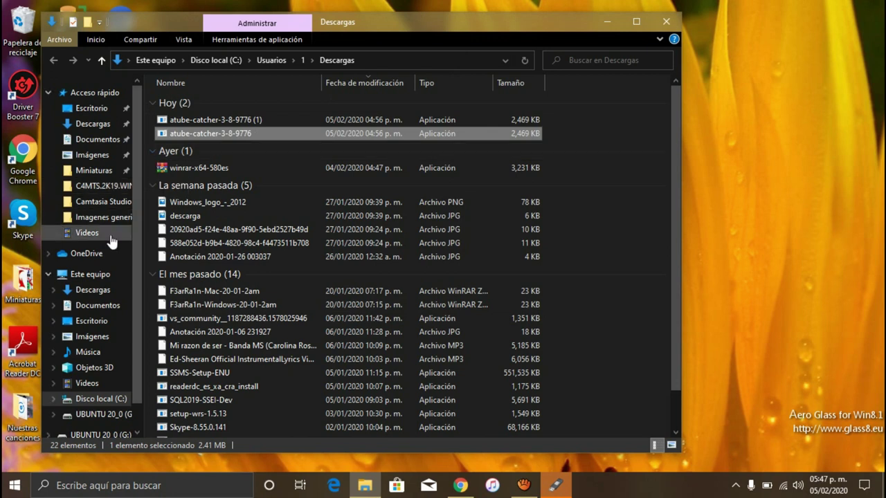
left_click(101, 275)
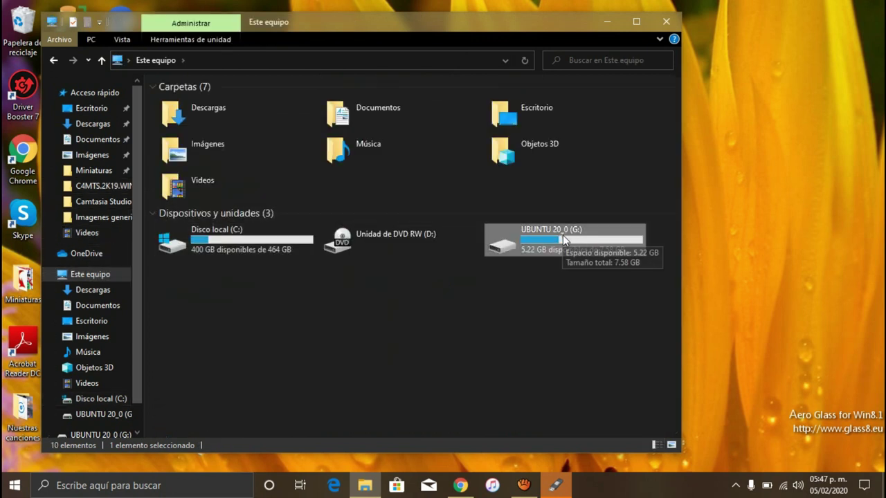
double_click(566, 239)
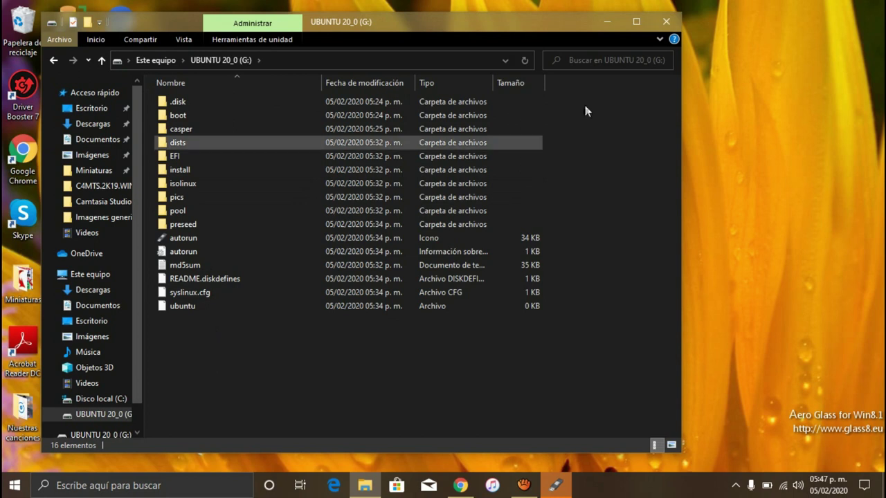
left_click(668, 23)
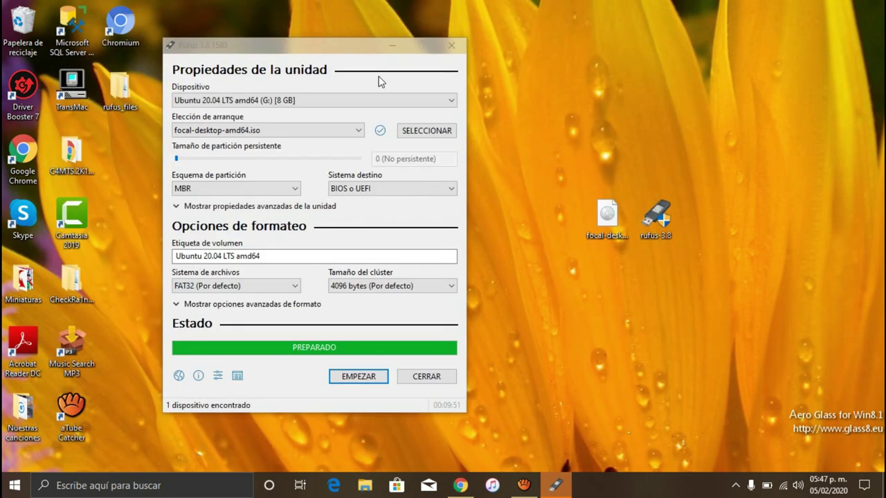
- Close Rufus and restart the computer
left_click(450, 46)
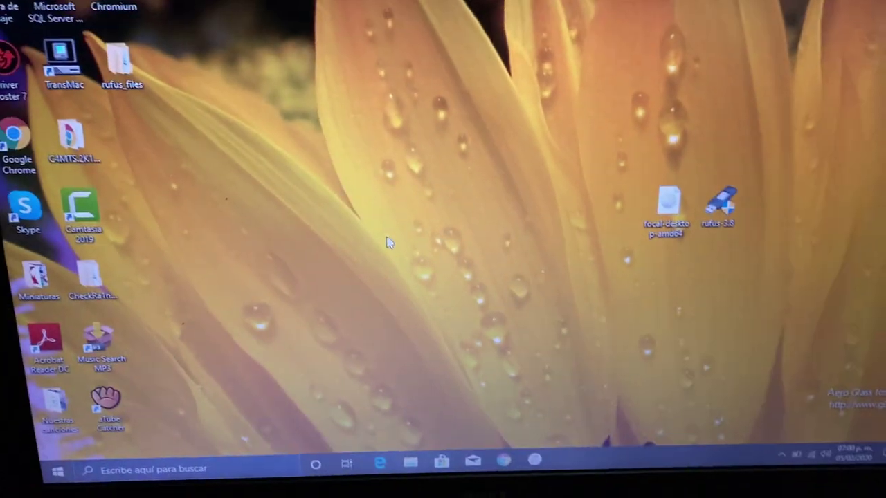
key("super")
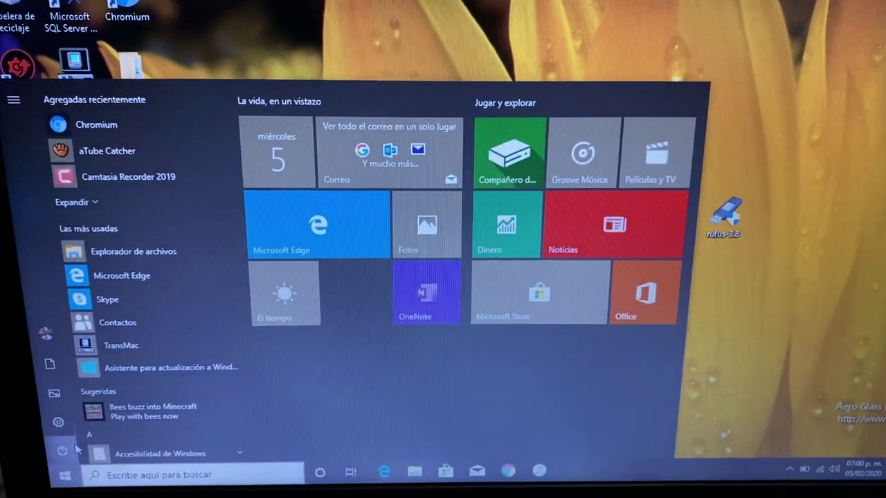
left_click(60, 450)
left_click(83, 433)
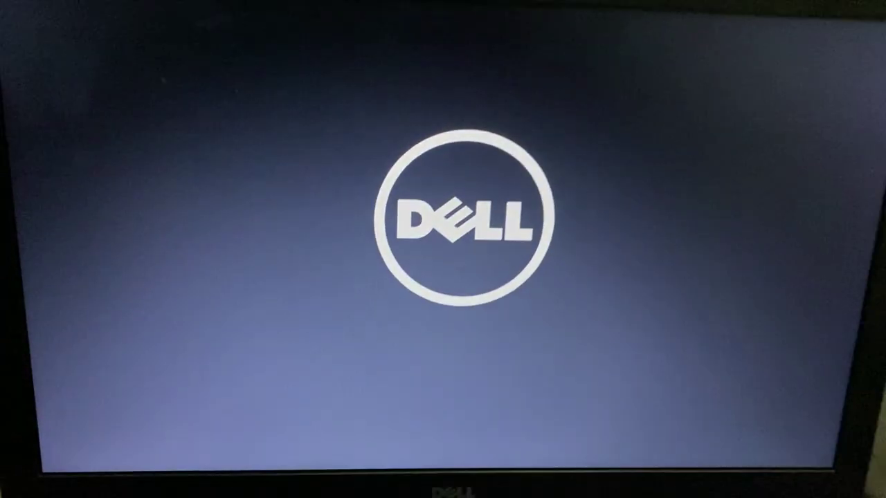
- Bring up the boot menu during startup and boot from the USB drive
key("F12")
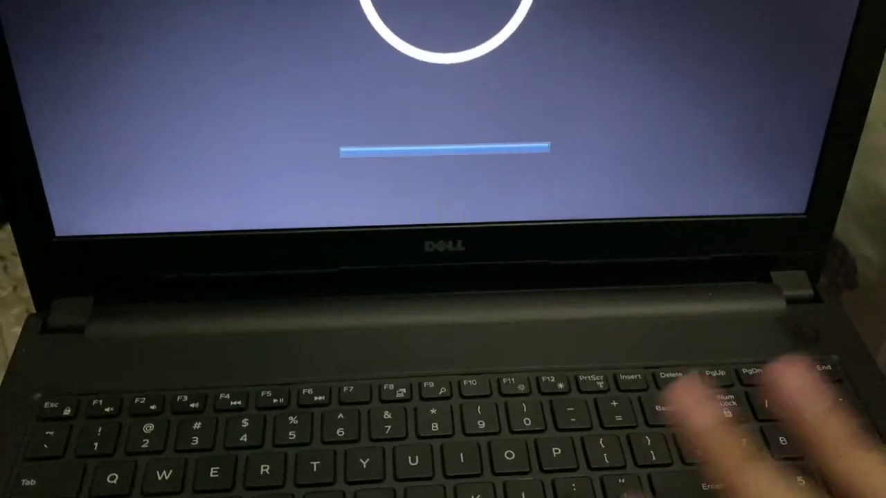
key("Down")
key("Down")
key("Down")
key("Down")
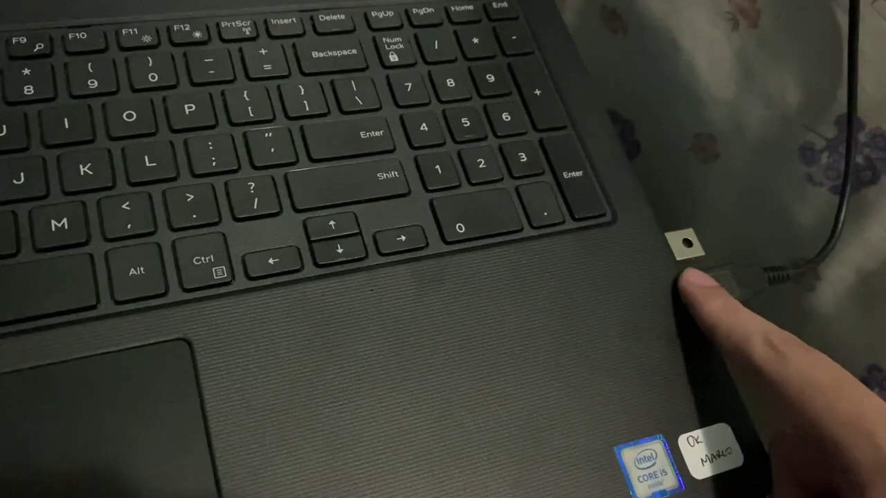
key("Return")
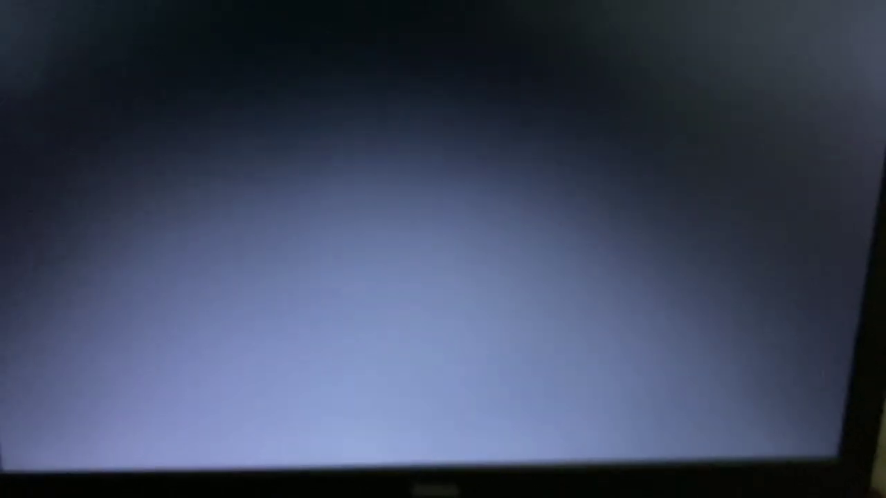